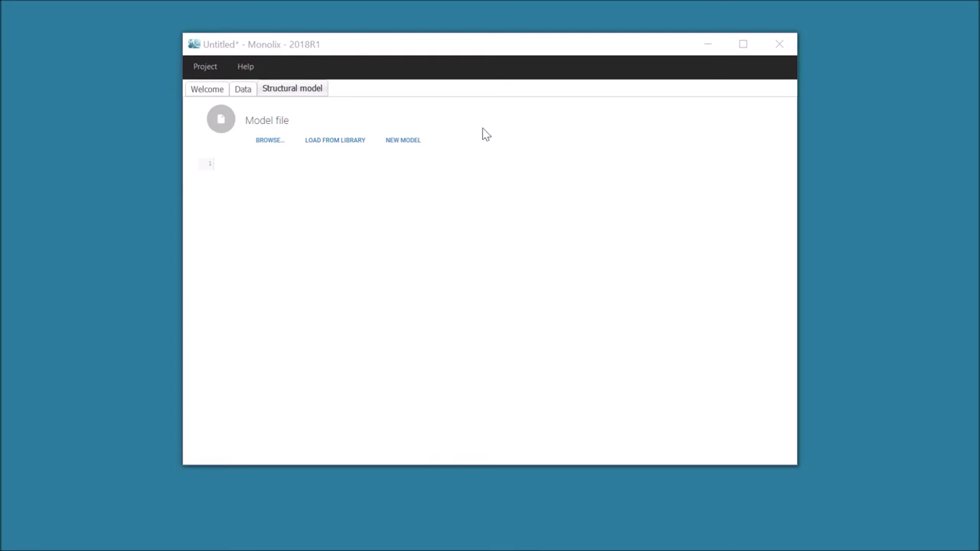
Start a new untitled model file in mlxEditor from the Structural model tab.
click(399, 143)
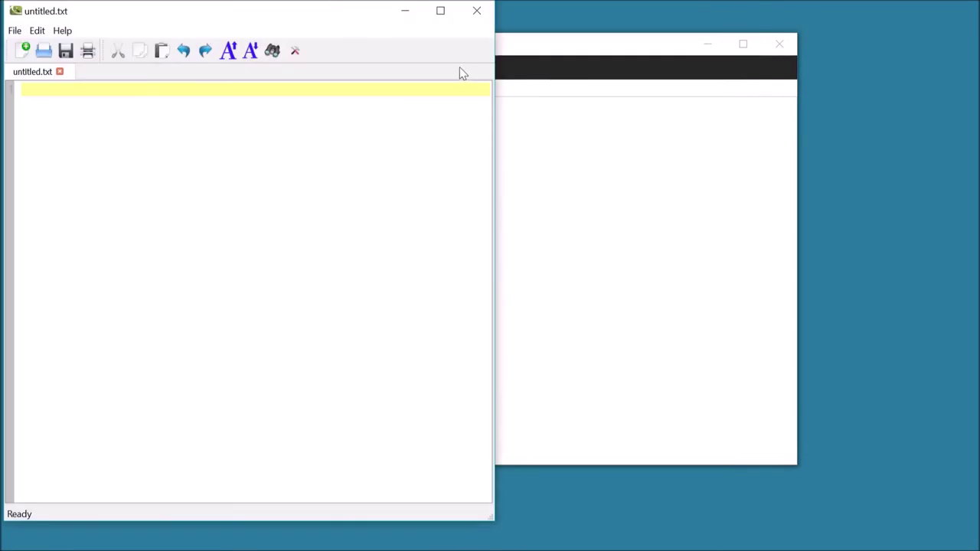
Close the blank untitled.txt and open the loaded TMDD library model in mlxEditor.
click(478, 15)
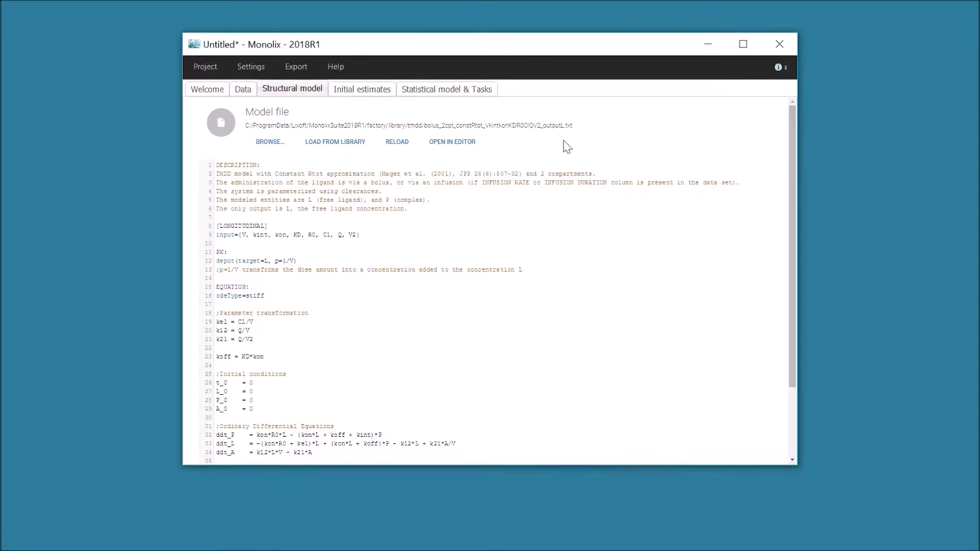
click(464, 151)
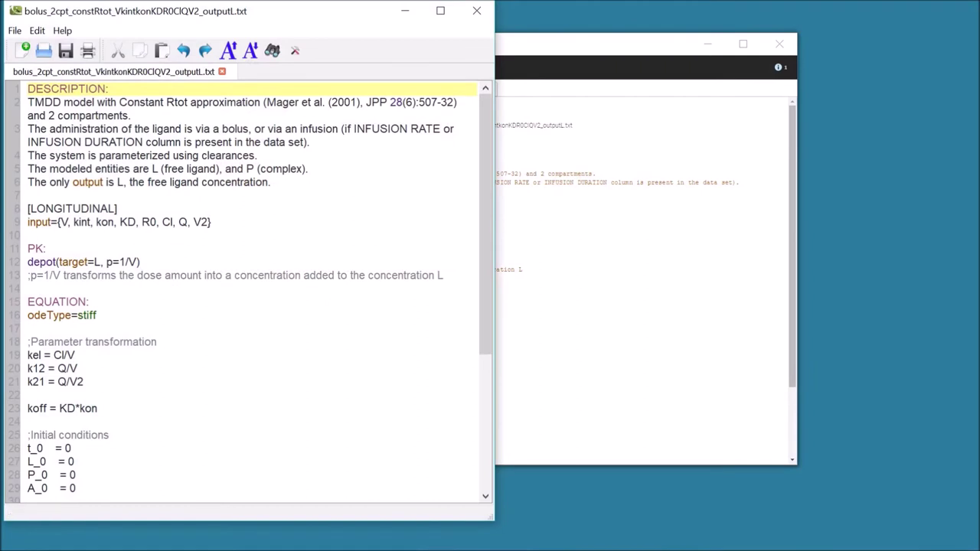
Change the model output line from output={L} to output={L, R}.
scroll(244, 291, down, 3)
scroll(245, 291, down, 2)
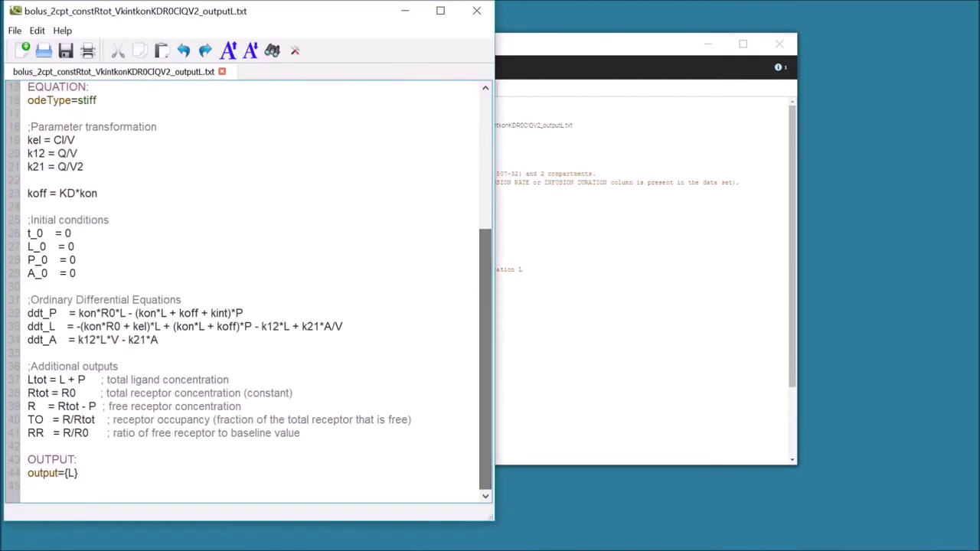
click(67, 473)
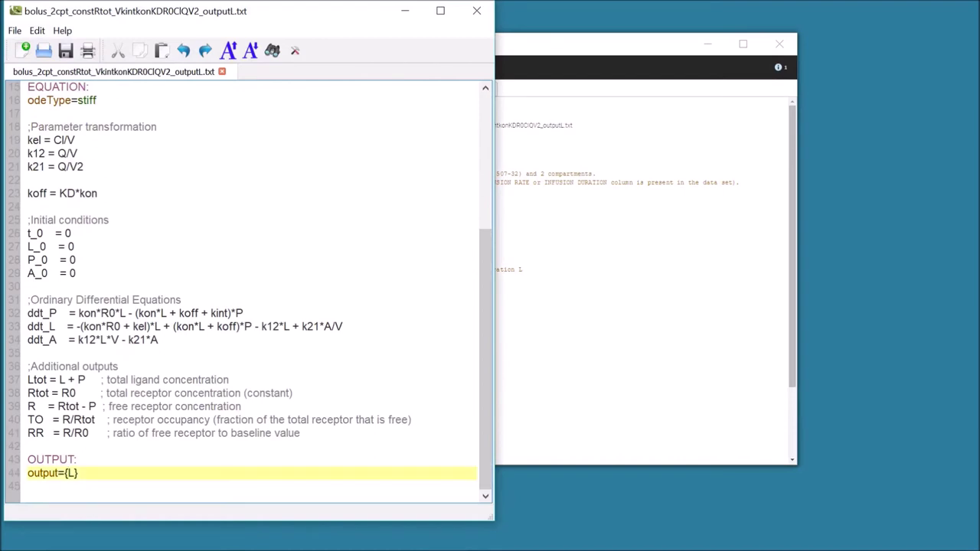
text(, R)
Save the model on the Desktop as a new ..._outputLR.txt file.
click(15, 31)
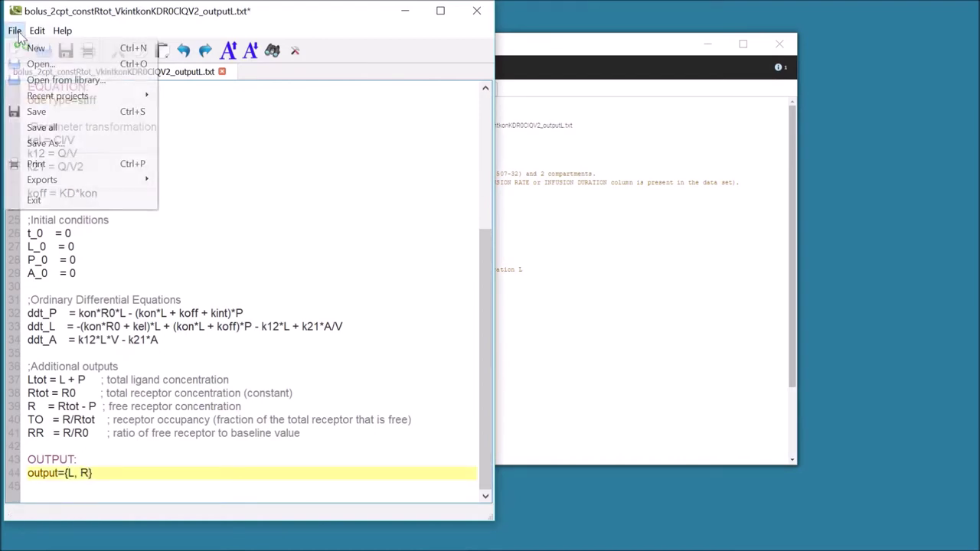
click(46, 143)
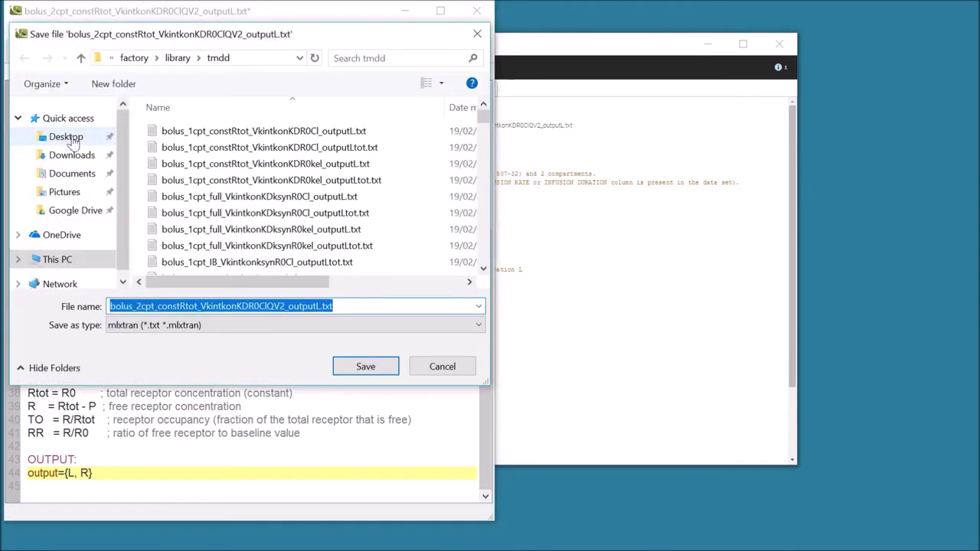
click(66, 136)
click(319, 306)
text(R)
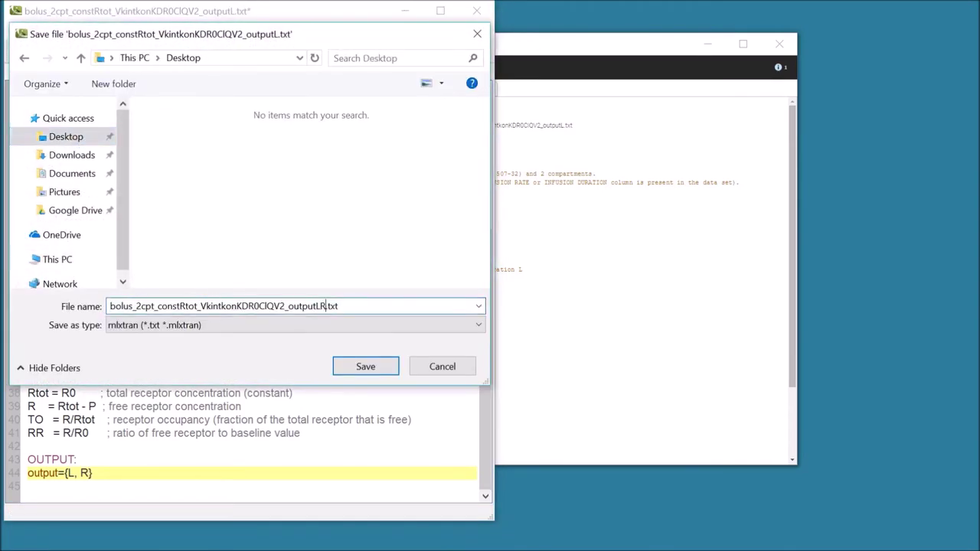
click(355, 367)
click(123, 366)
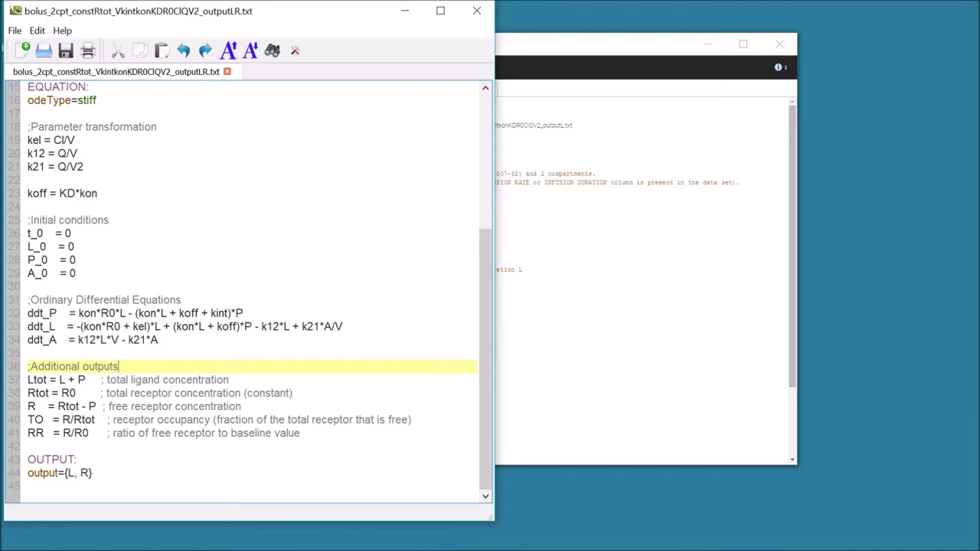
key(Down)
key(Down)
key(Down)
scroll(249, 291, up, 5)
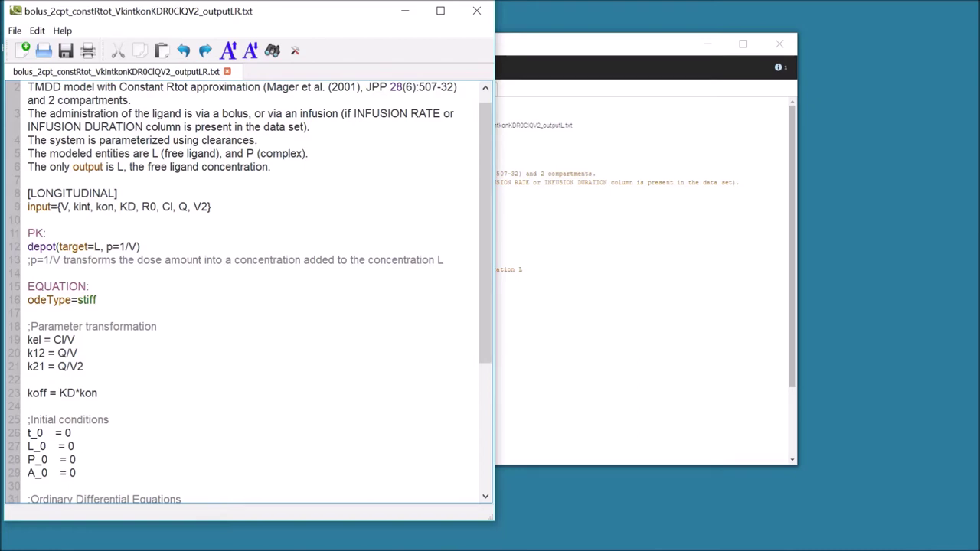
key(Down)
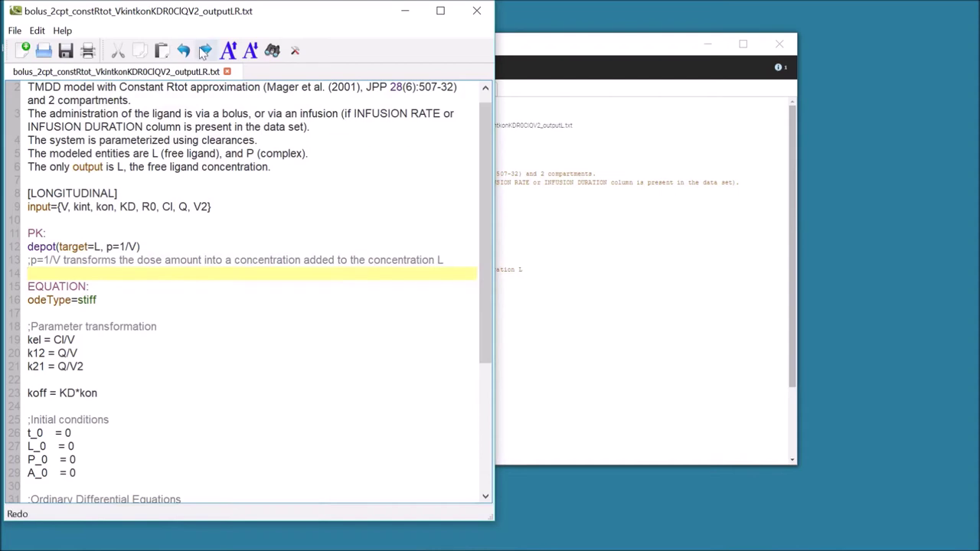
Remove the 'n' from koff = KD*kon to trigger the undefined-variable error, then restore it.
click(295, 51)
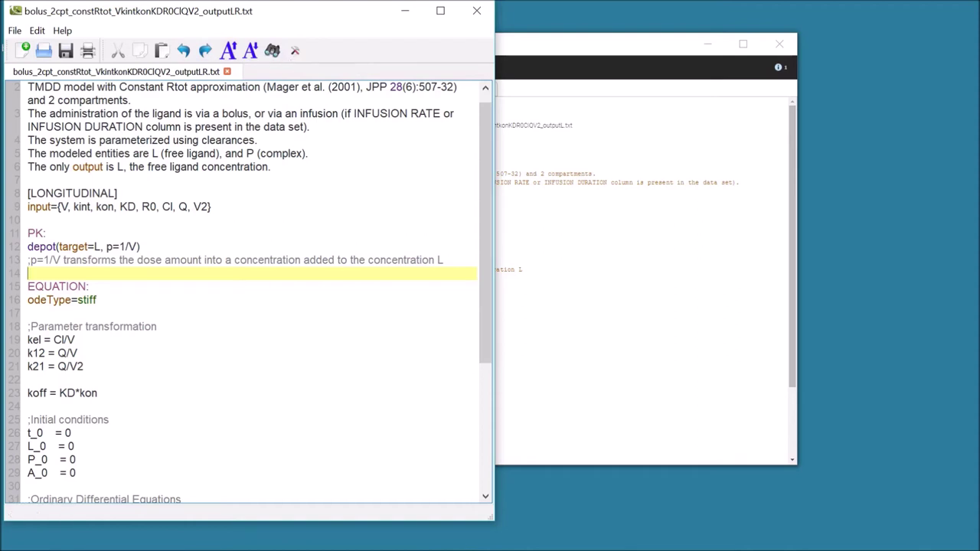
key(BackSpace)
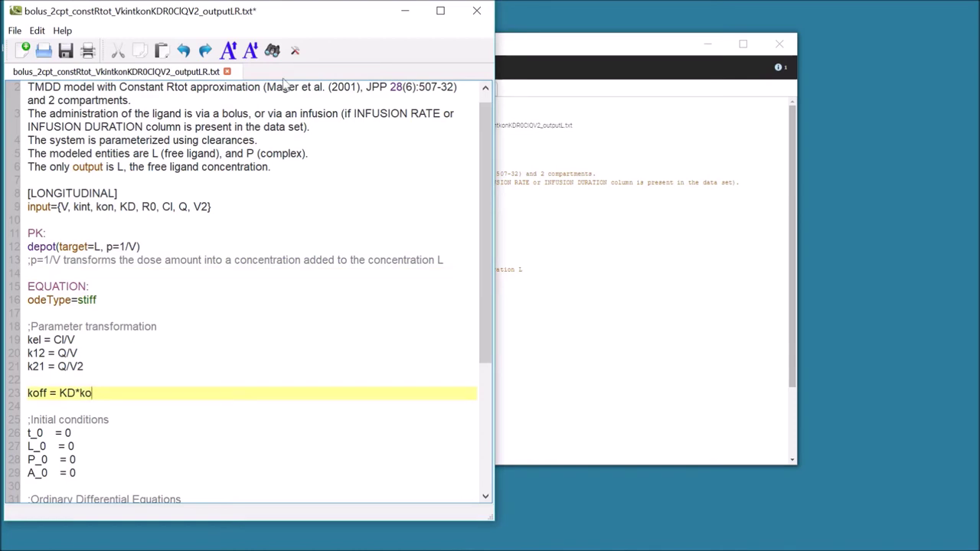
click(295, 51)
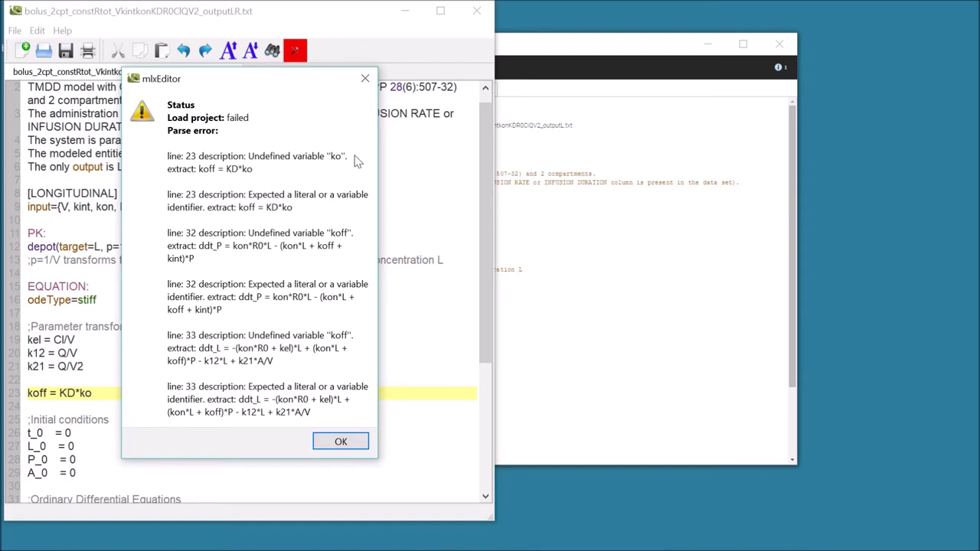
click(337, 444)
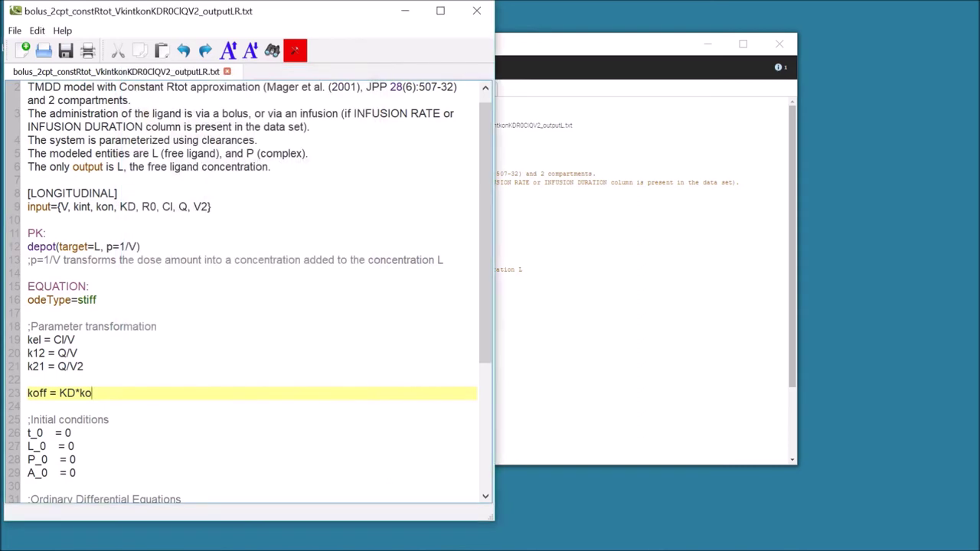
text(n)
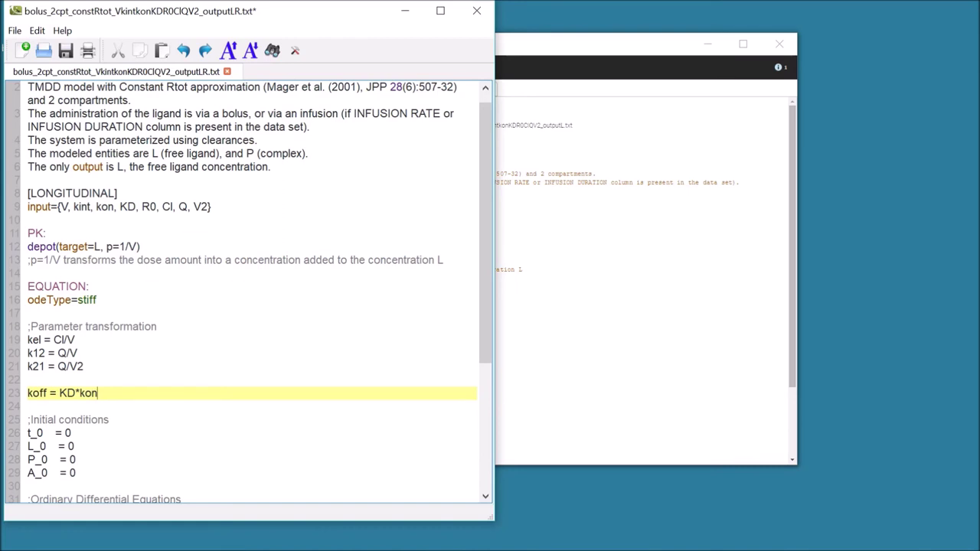
click(137, 246)
Add ', ka' to depot(target=L, p=1/V), see it flagged undefined, then remove it.
text(, ka)
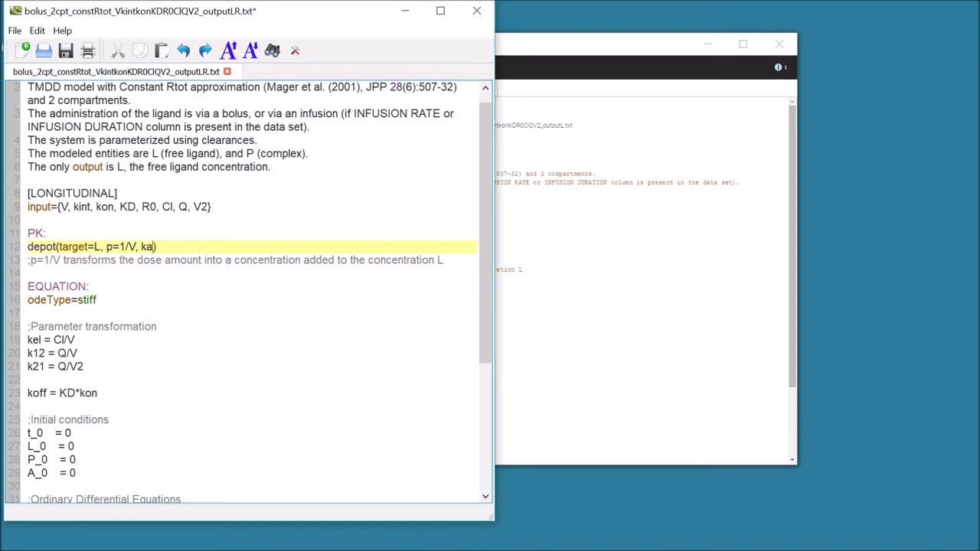
key(Up)
key(Up)
key(Up)
key(End)
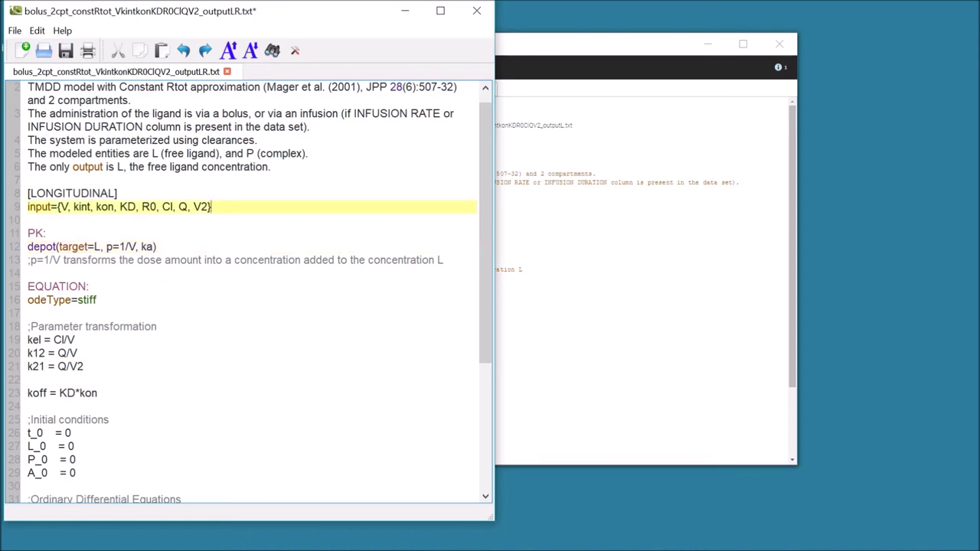
click(295, 55)
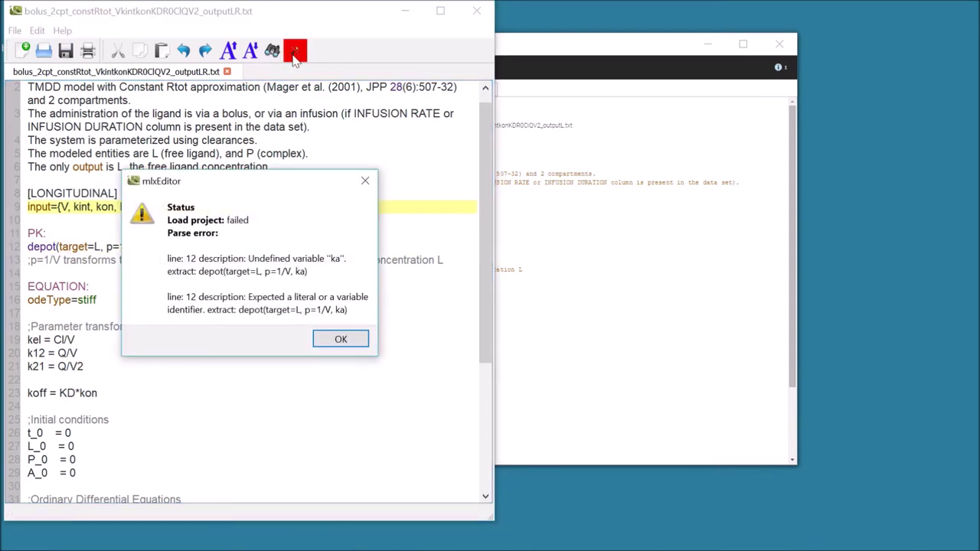
click(341, 339)
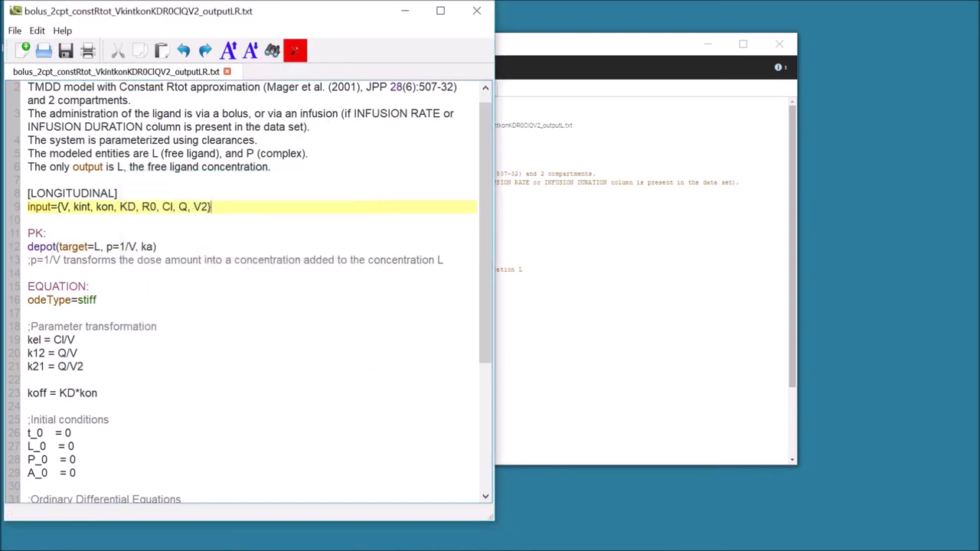
key(Down)
key(Down)
key(Down)
key(Left)
key(BackSpace)
key(BackSpace)
key(BackSpace)
key(BackSpace)
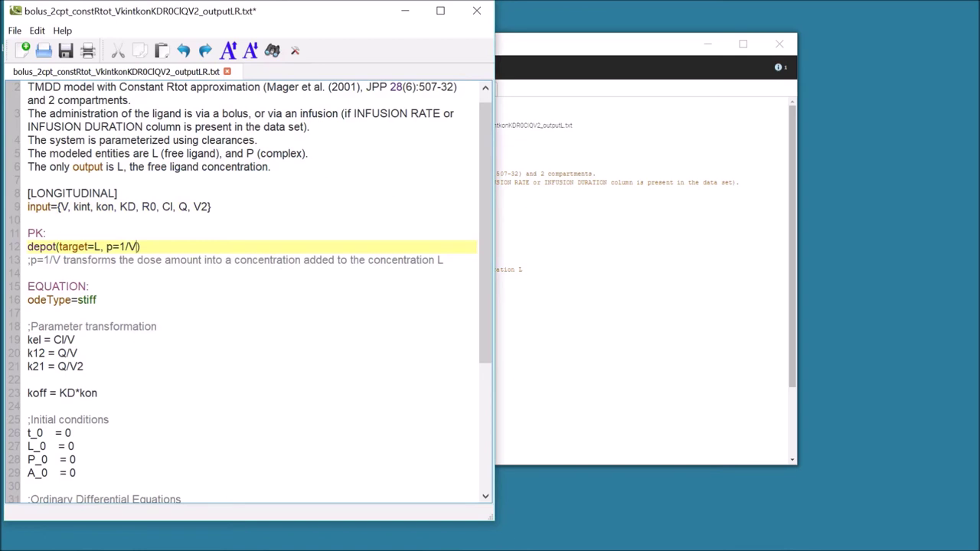
Delete the ')' before *P in ddt_P and compile to see the parse error.
key(Down)
key(Down)
key(Down)
scroll(251, 293, down, 2)
scroll(252, 293, down, 1)
key(Down)
key(Down)
key(Down)
key(End)
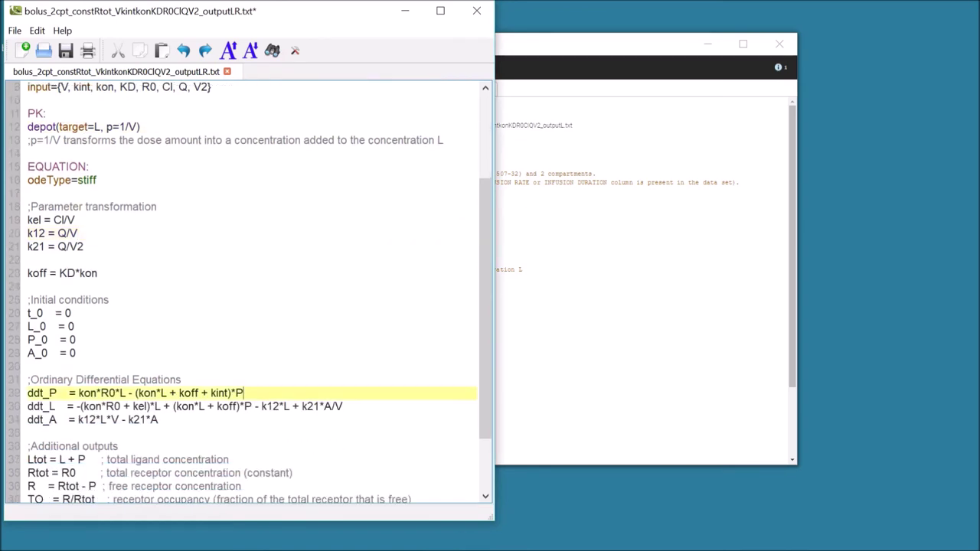
key(Left)
key(Left)
key(BackSpace)
click(295, 50)
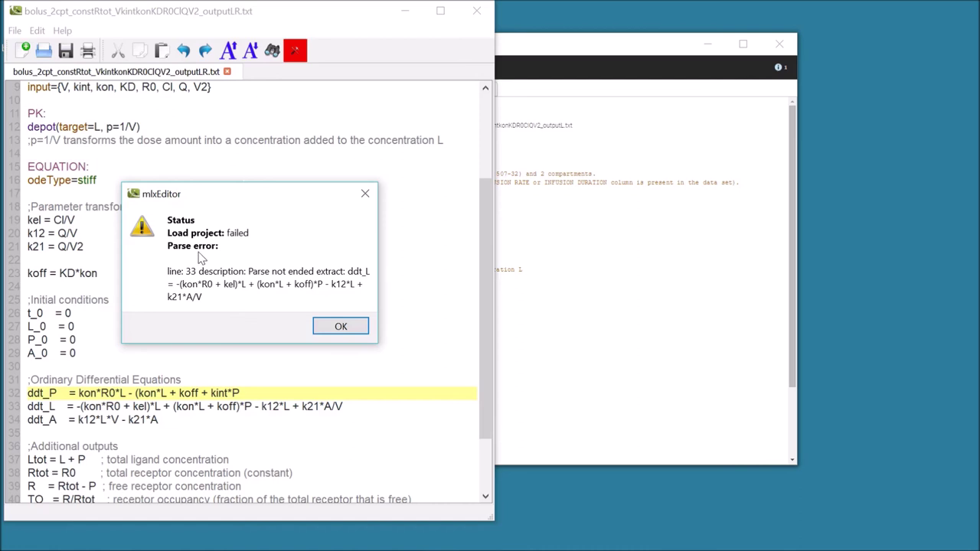
click(339, 326)
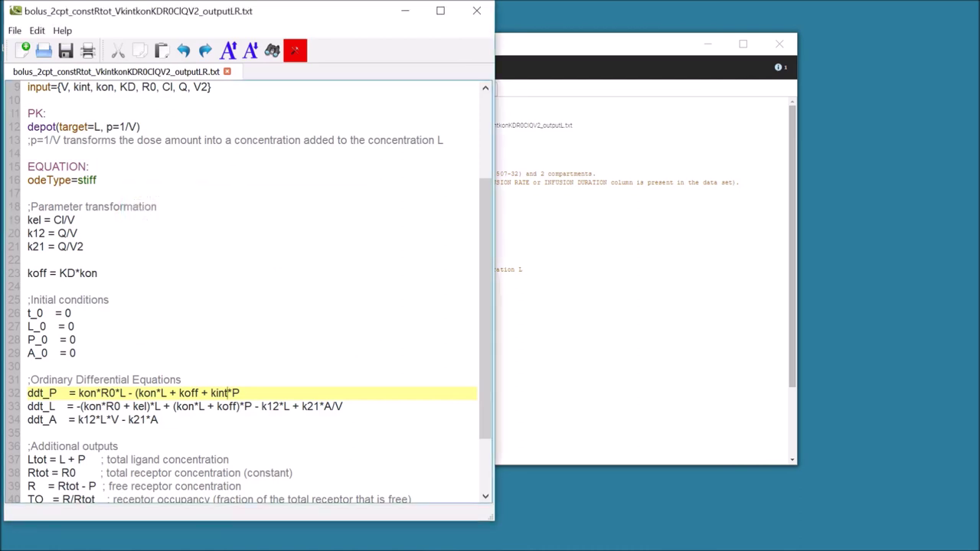
Restore the ')' in ddt_P, compile without errors, and close the editor.
text())
click(295, 52)
click(476, 13)
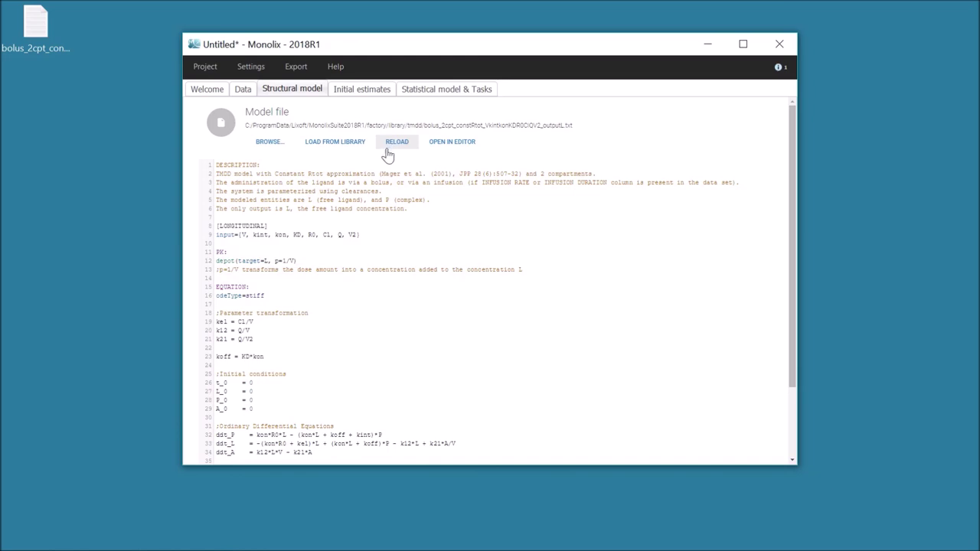
Load the Desktop ..._outputLR.txt file as the Monolix structural model.
click(282, 148)
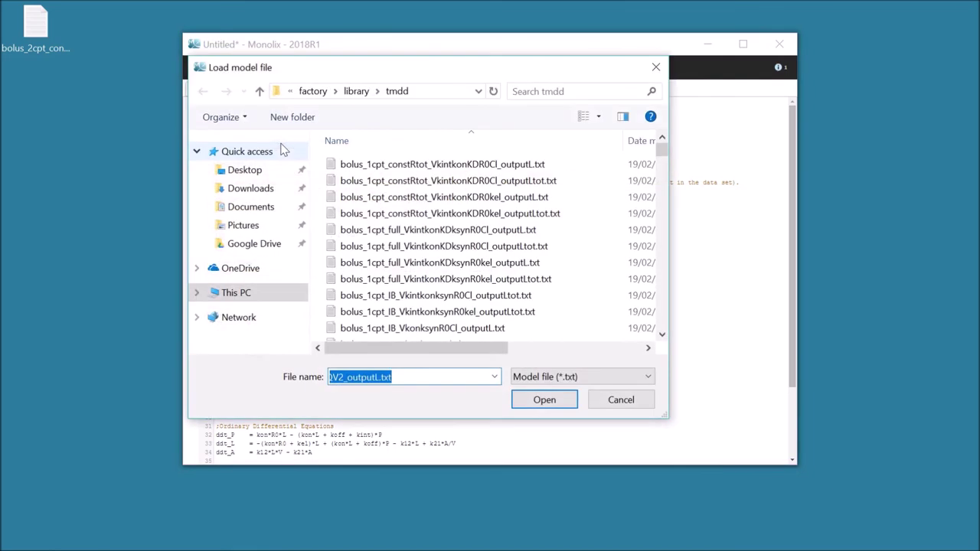
click(247, 170)
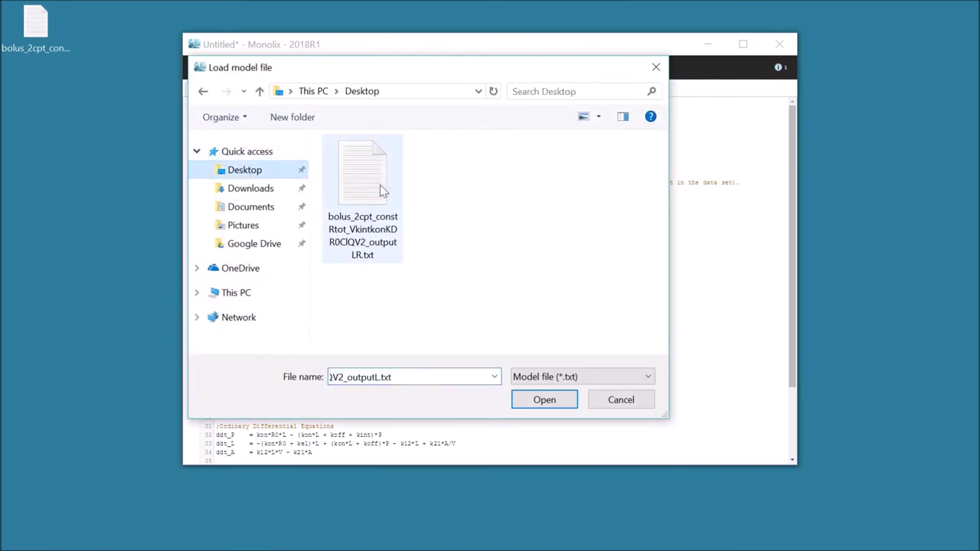
double_click(379, 185)
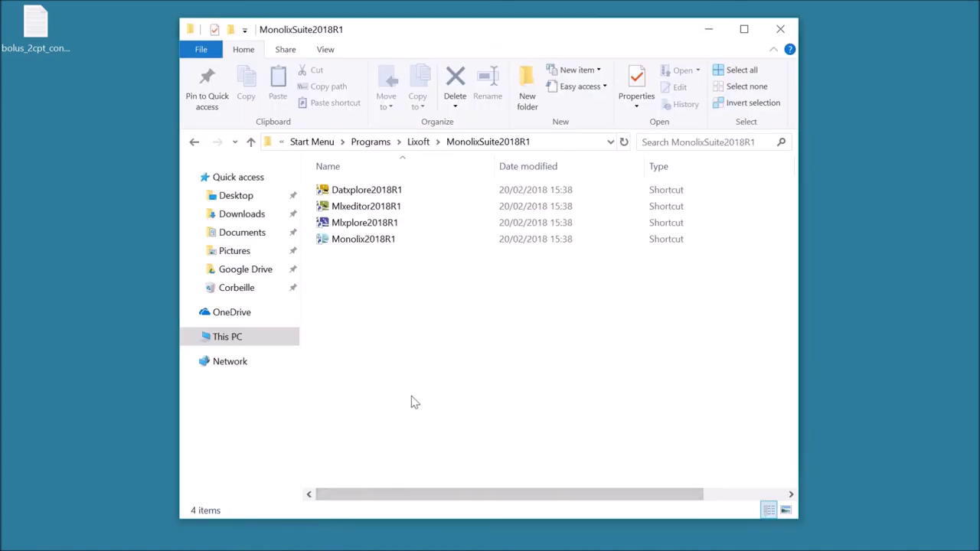
Select the Mlxeditor2018R1 shortcut in the MonolixSuite2018R1 start-menu folder.
click(427, 215)
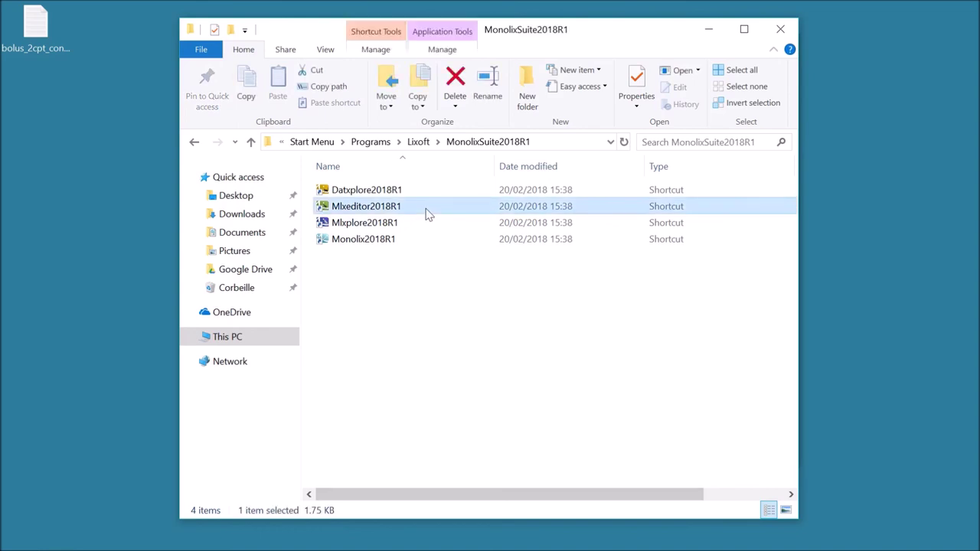